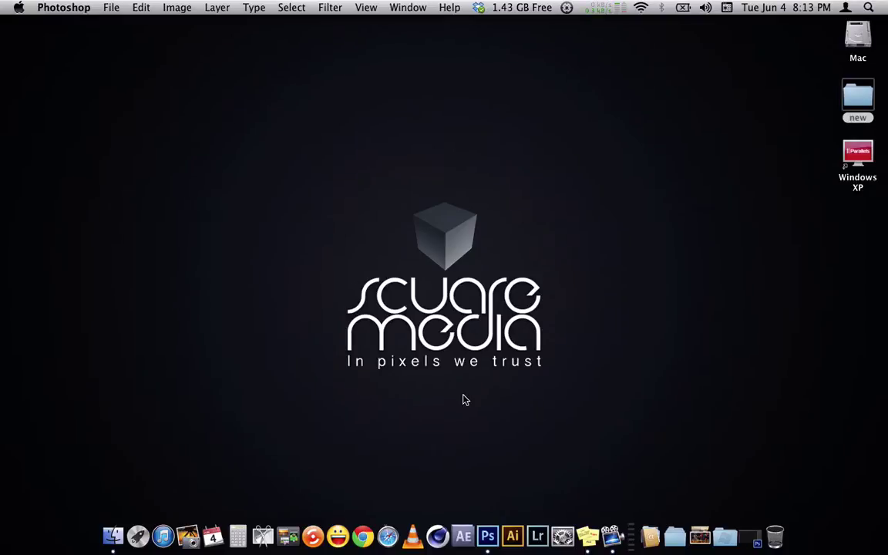
Step: Restore the minimized Photoshop CS6 window from the Dock
left_click(749, 536)
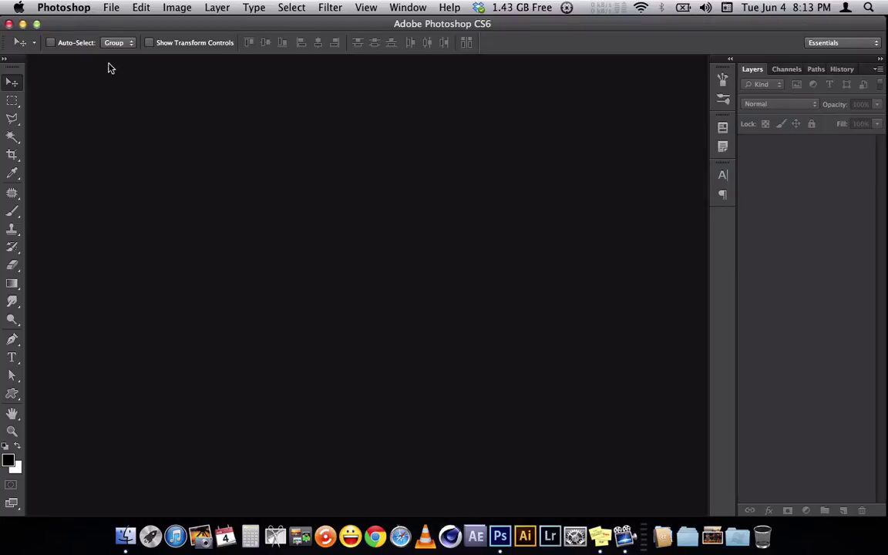
Step: Create Untitled-1 through File > New: 1000 × 1000 pixels, white background
left_click(112, 8)
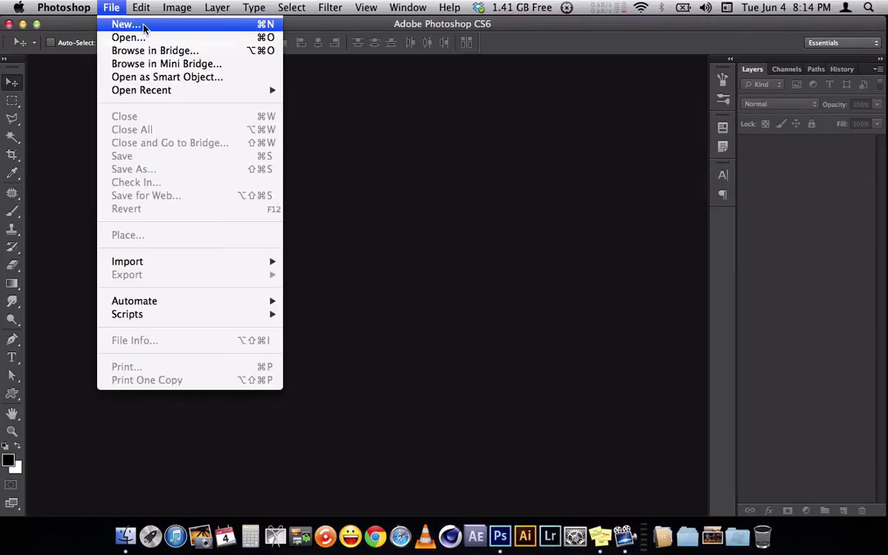
left_click(143, 29)
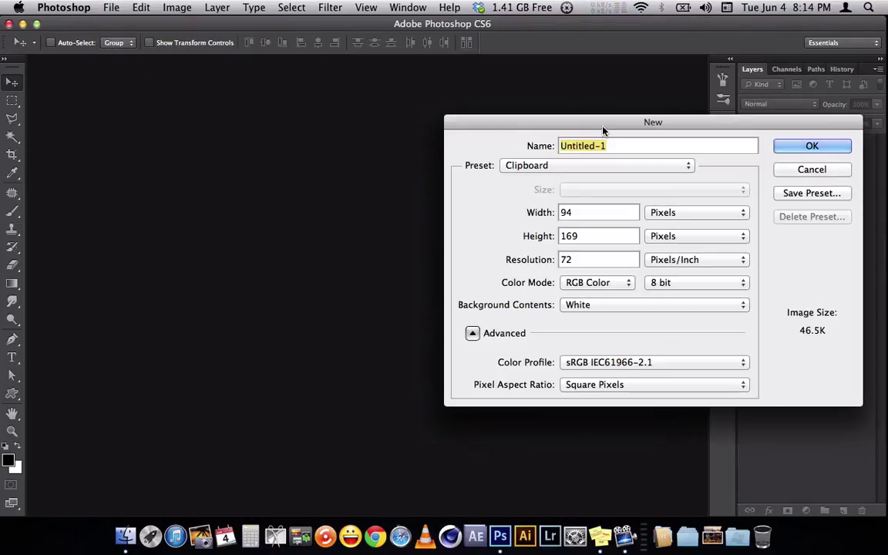
key("Tab")
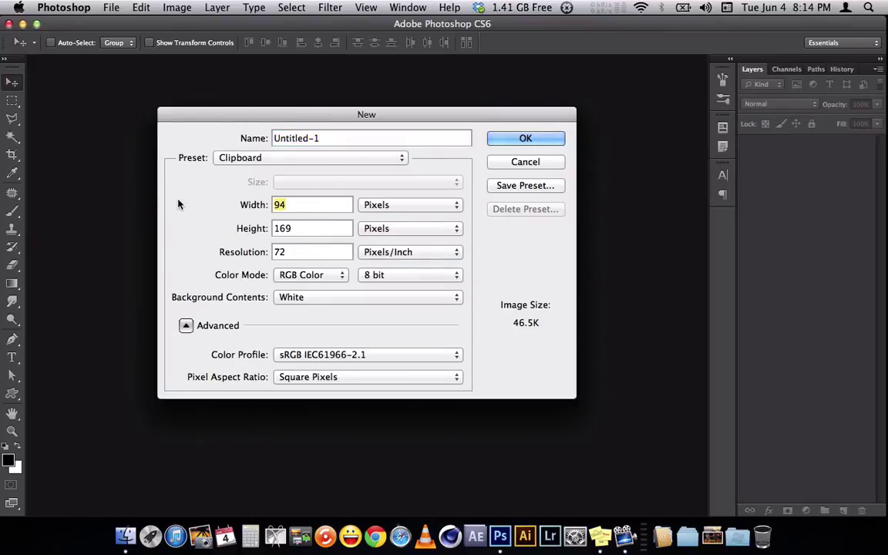
type("10")
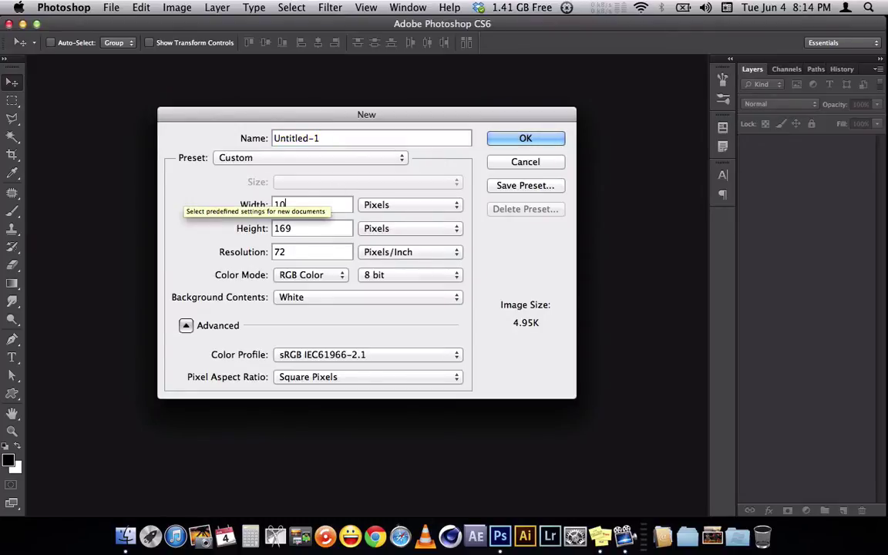
type("00")
key("Tab")
type("1")
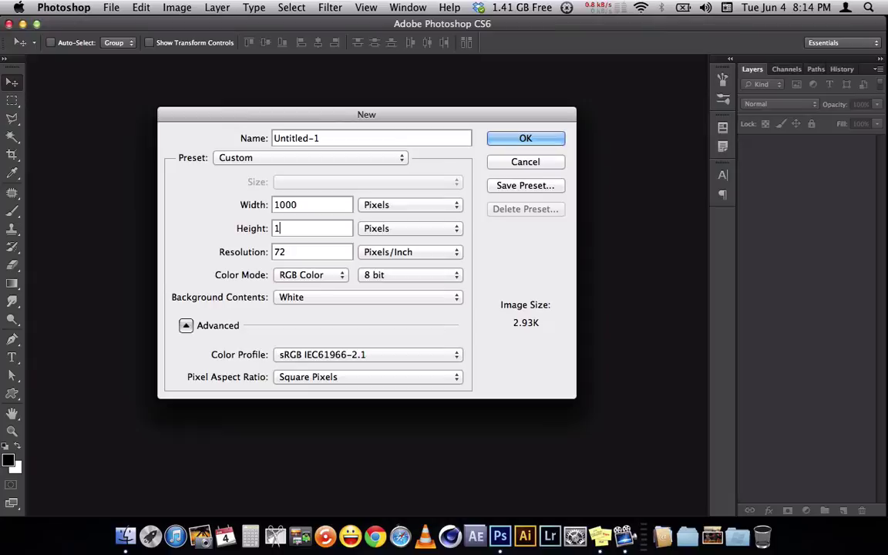
type("000")
left_click(538, 141)
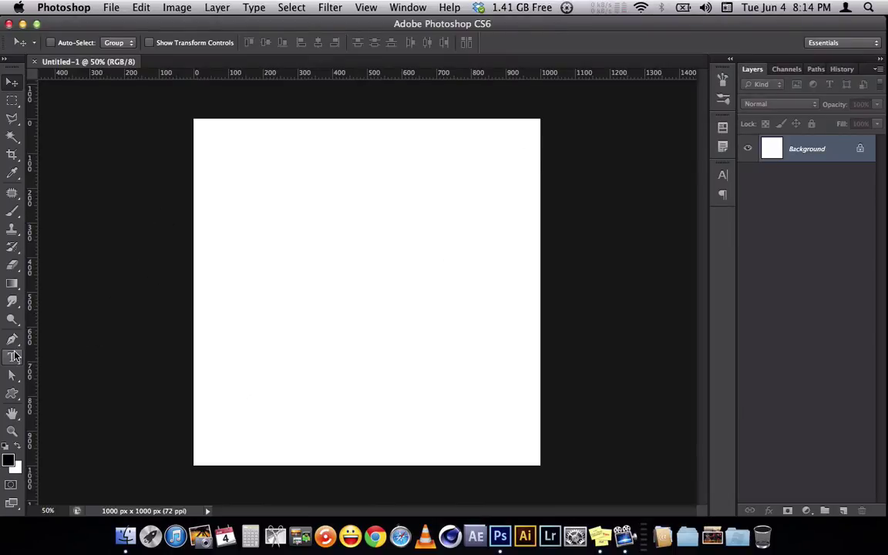
Step: Type DUBSTEP in bold black on the canvas and drag it fully into view
left_click(13, 356)
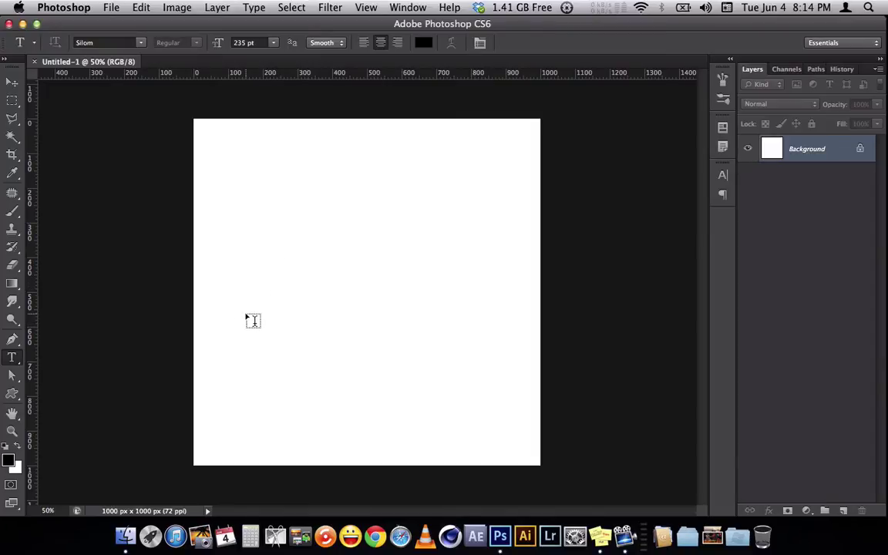
left_click(263, 275)
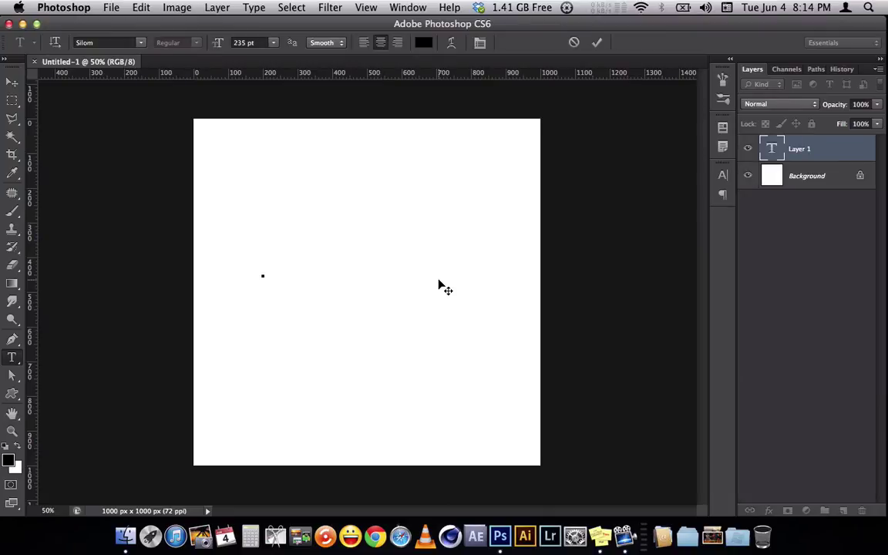
type("D")
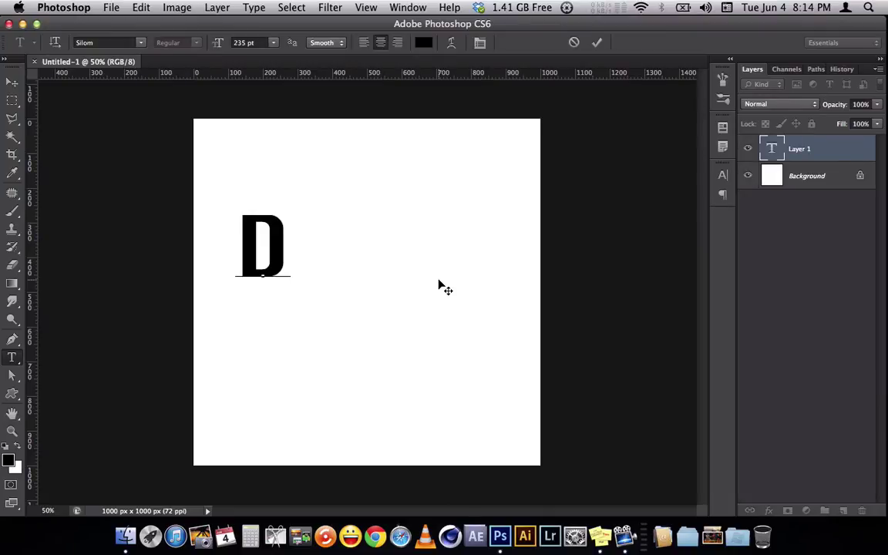
type("UBSTEP")
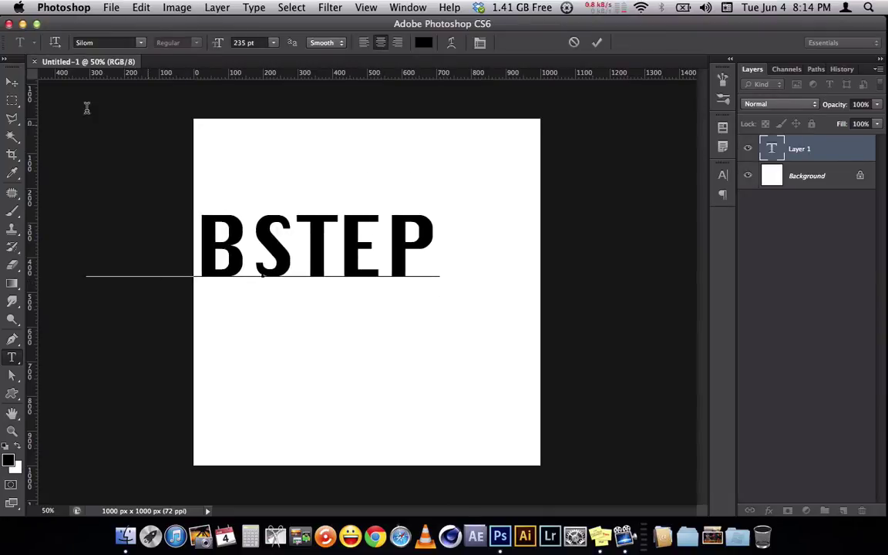
left_click(11, 82)
left_click_drag(318, 302, 421, 317)
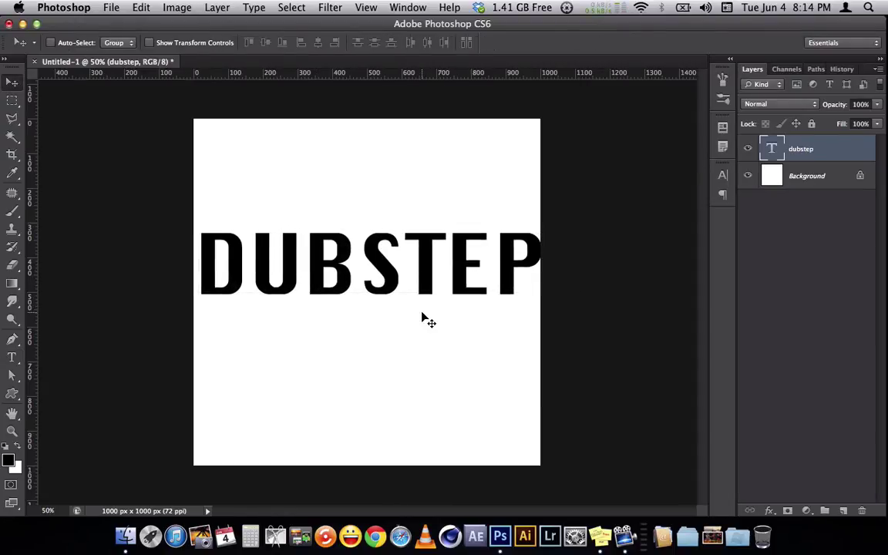
Step: Scale the DUBSTEP text down slightly and nudge it horizontally to centre it
key("super+t")
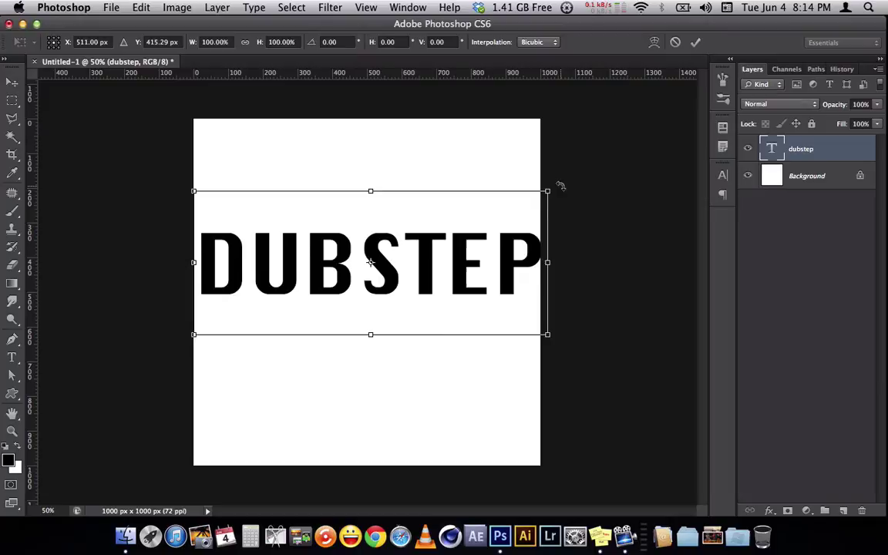
left_click_drag(547, 192, 535, 199)
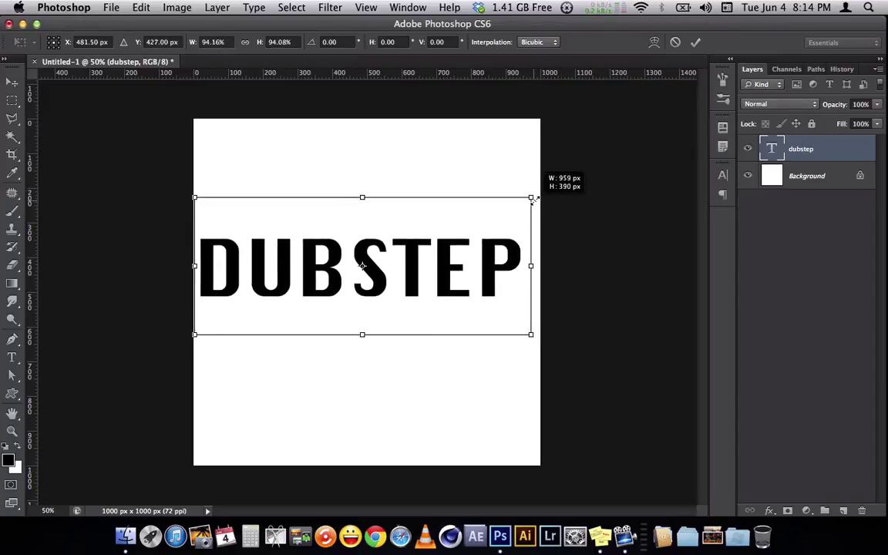
key("Return")
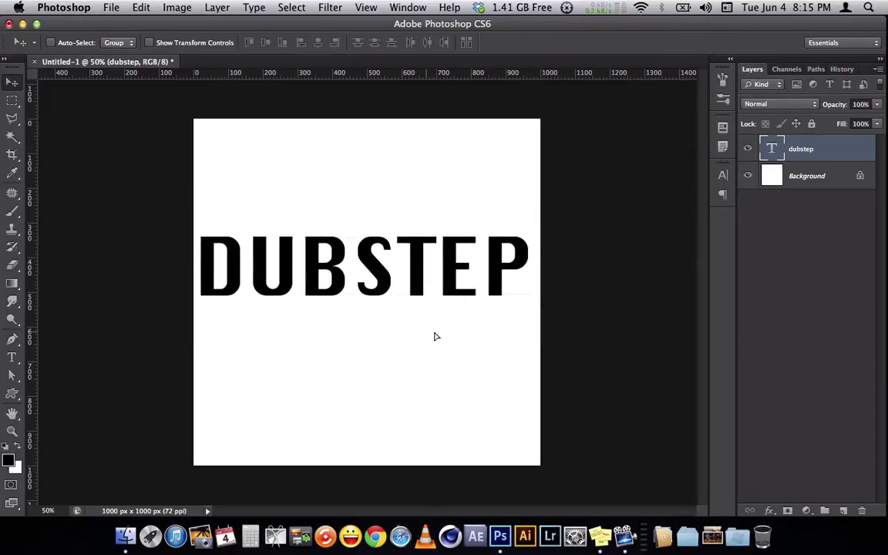
key("shift+Right")
key("shift+Right")
key("shift+Right")
key("shift+Left")
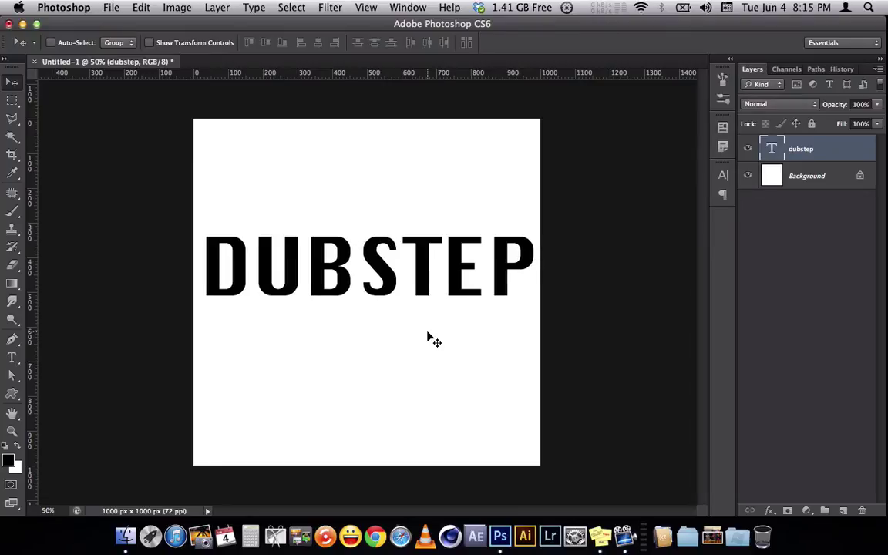
key("shift+Left")
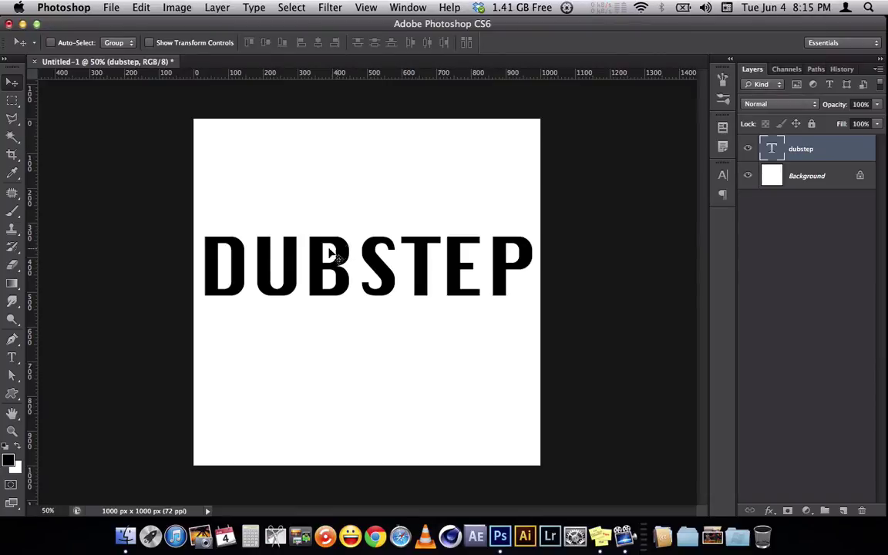
Step: Rasterize the dubstep type layer from its Layers panel context menu
right_click(841, 149)
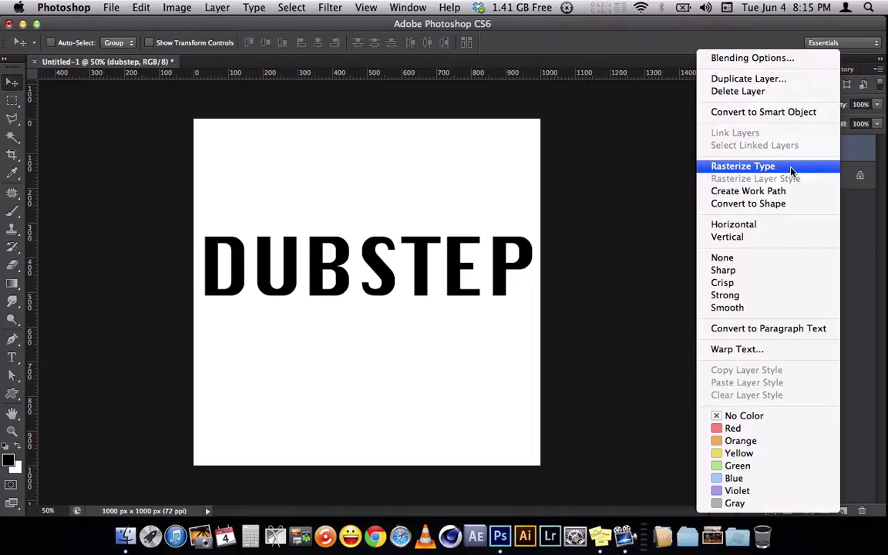
left_click(792, 170)
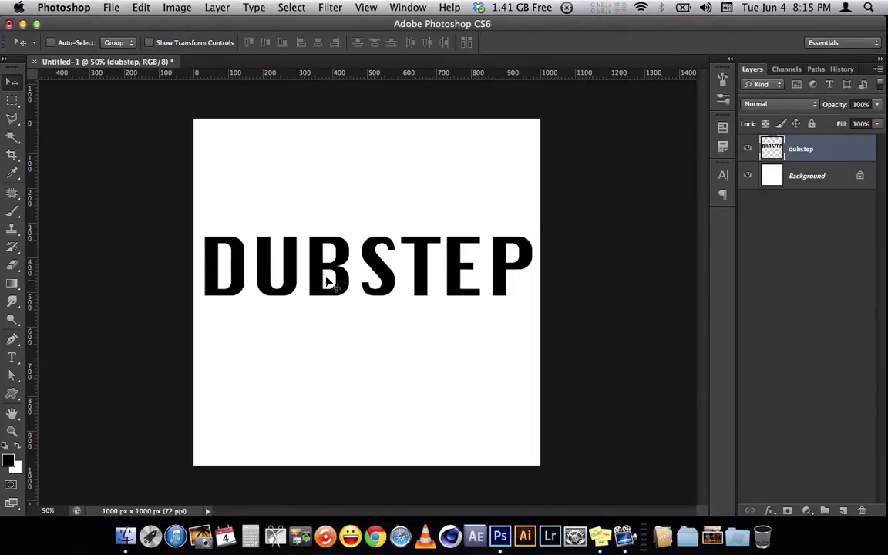
key("t")
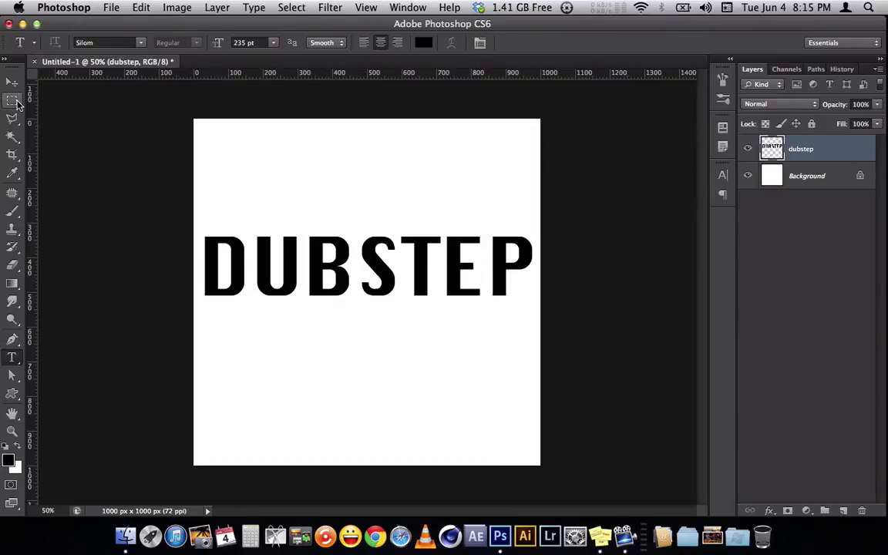
Step: Cut the S out with a rectangular marquee, paste it as a new layer, and realign it
left_click(17, 104)
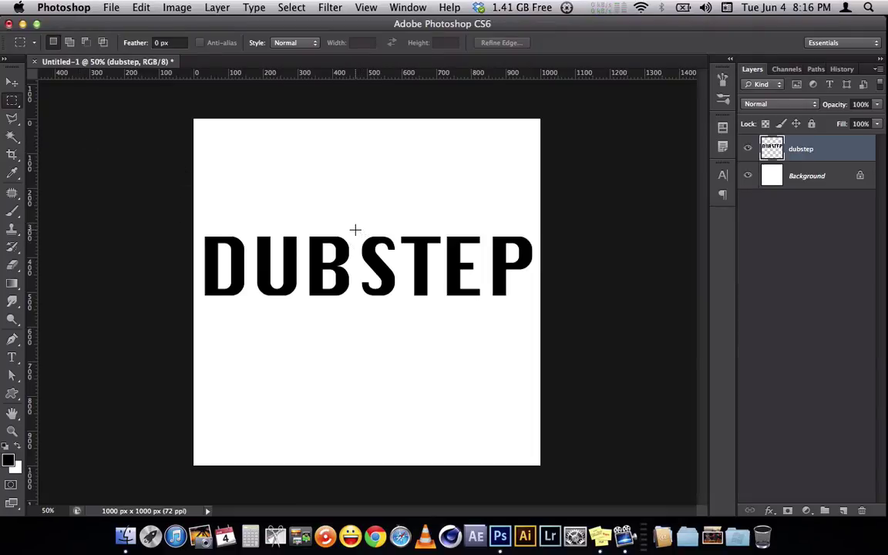
left_click_drag(355, 226, 398, 313)
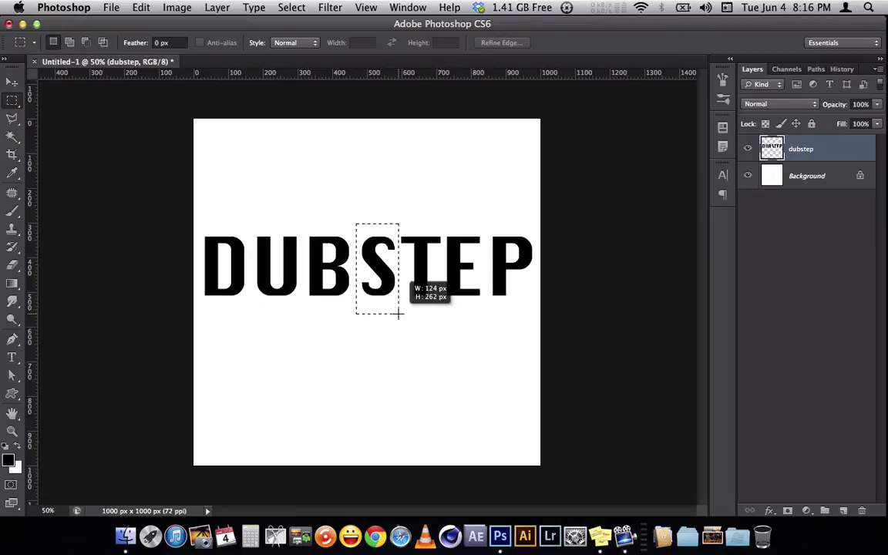
key("super+x")
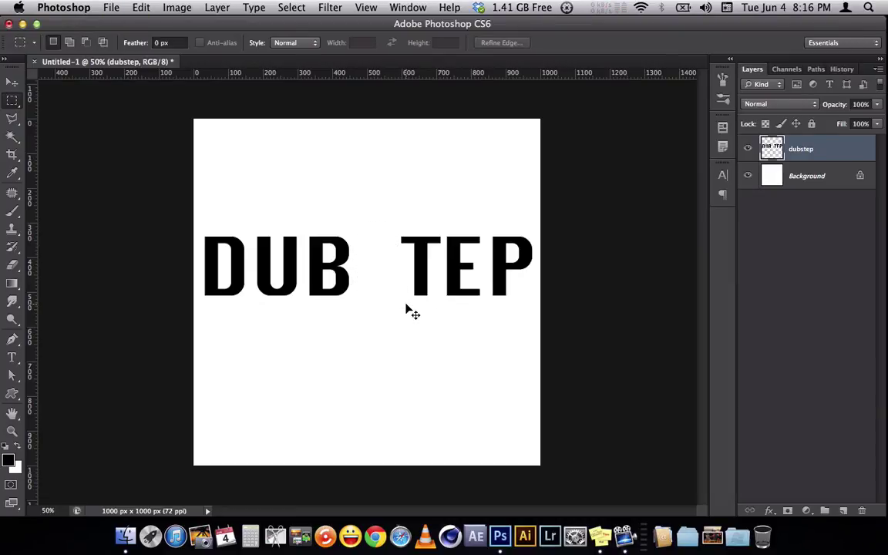
key("super+v")
key("v")
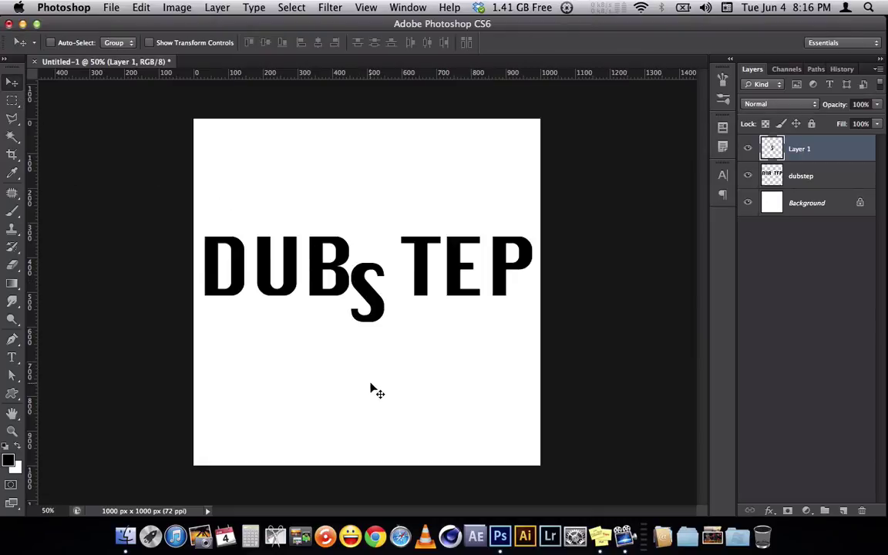
left_click_drag(371, 387, 382, 361)
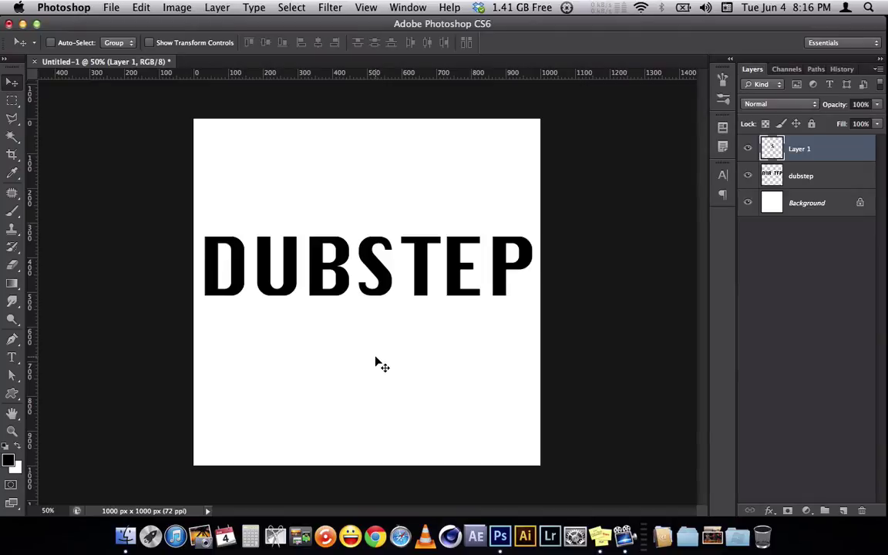
key("ctrl+t")
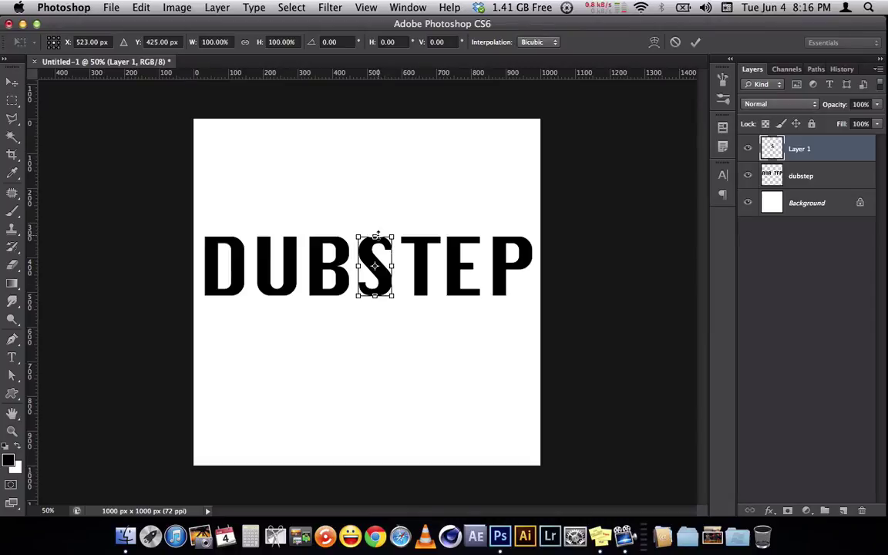
Step: Stretch the S from its top handle to about 175% height and commit it
left_click_drag(374, 234, 374, 222)
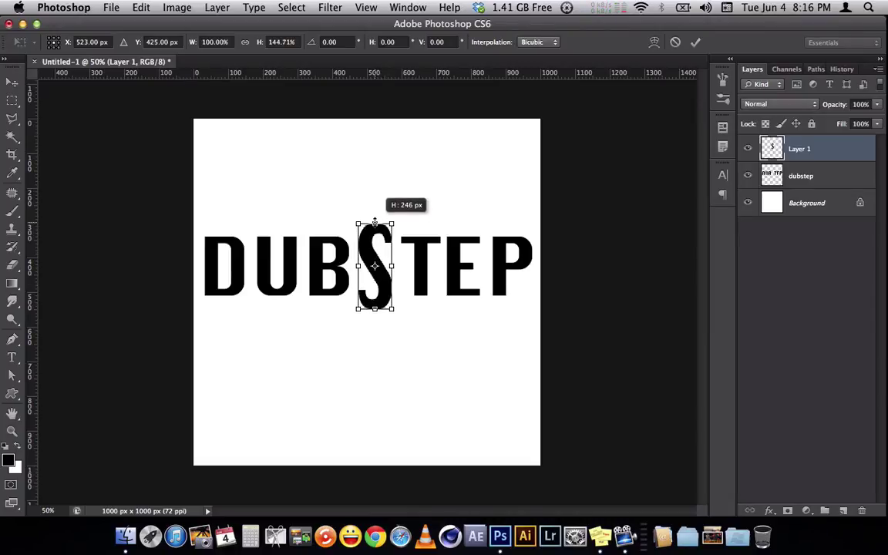
left_click_drag(375, 222, 374, 212)
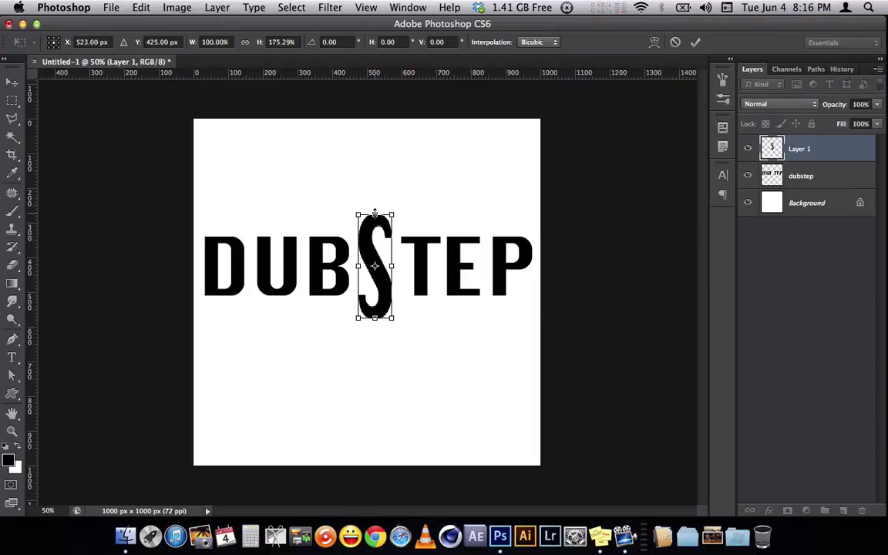
key("Return")
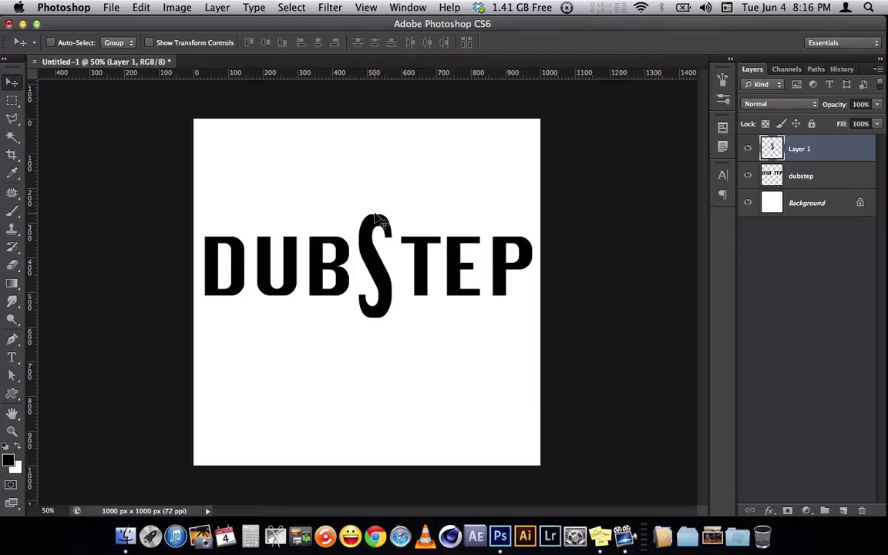
double_click(13, 431)
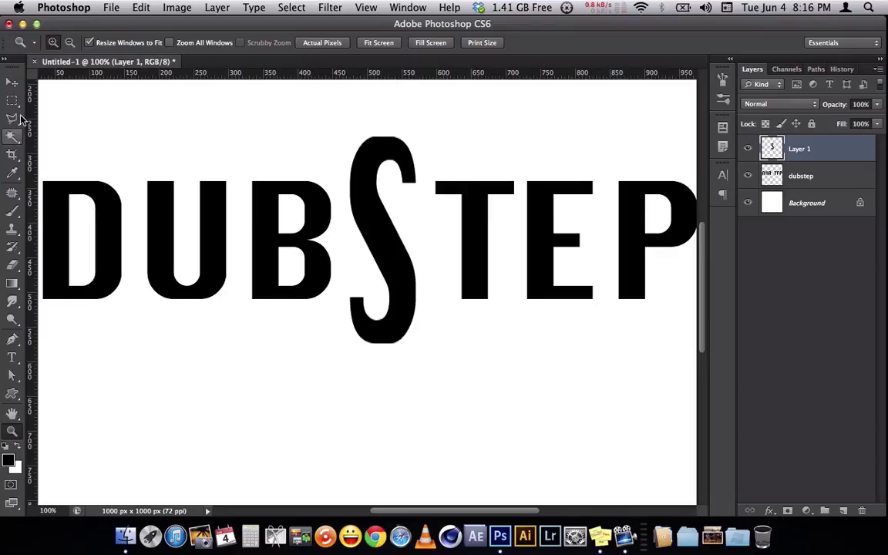
Step: Fill a thin marquee strip black from the S top across T, E and P
left_click_drag(323, 263, 277, 228)
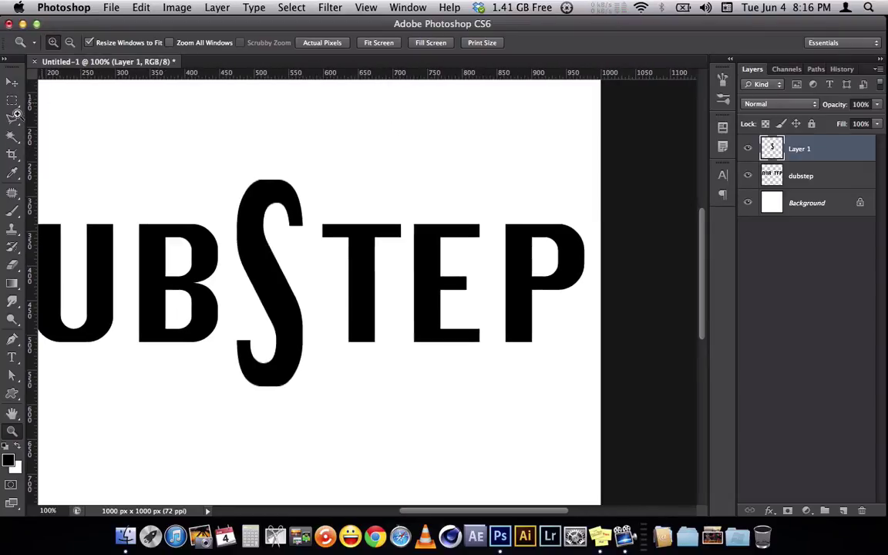
left_click(11, 105)
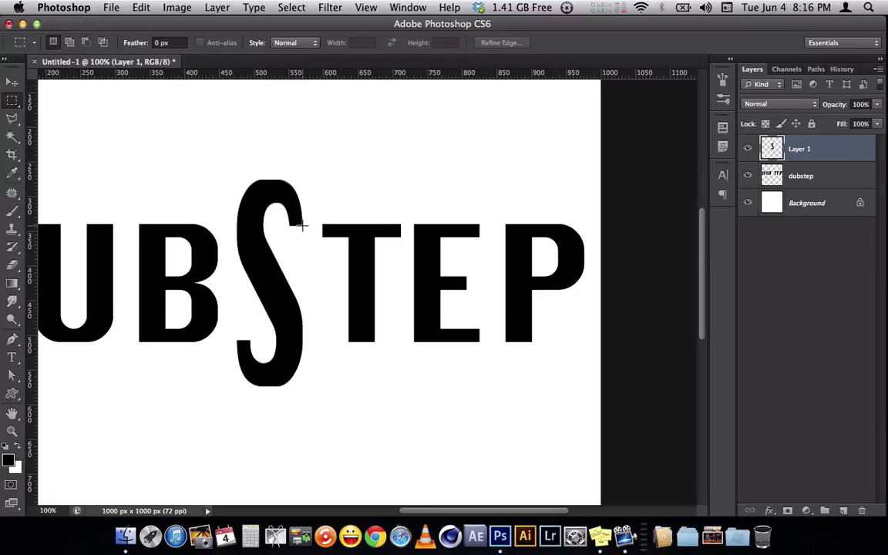
left_click_drag(302, 225, 583, 213)
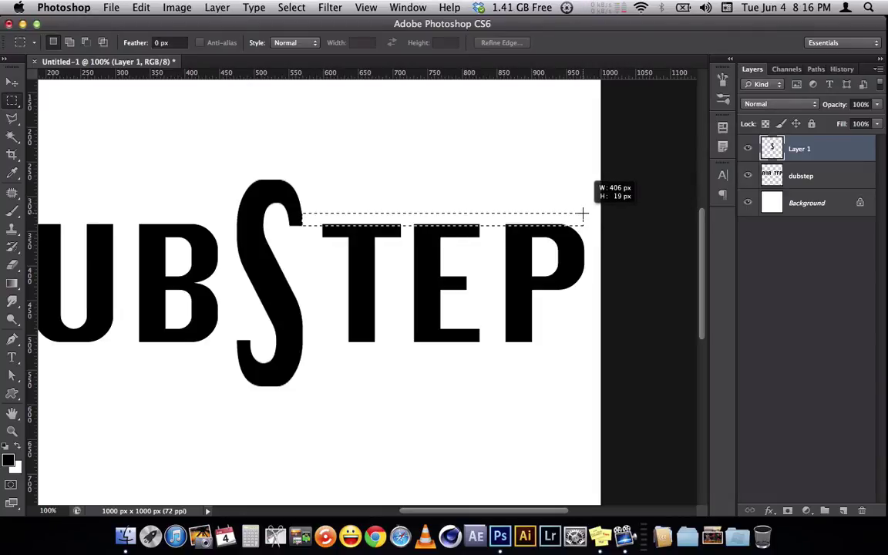
left_click_drag(583, 214, 583, 214)
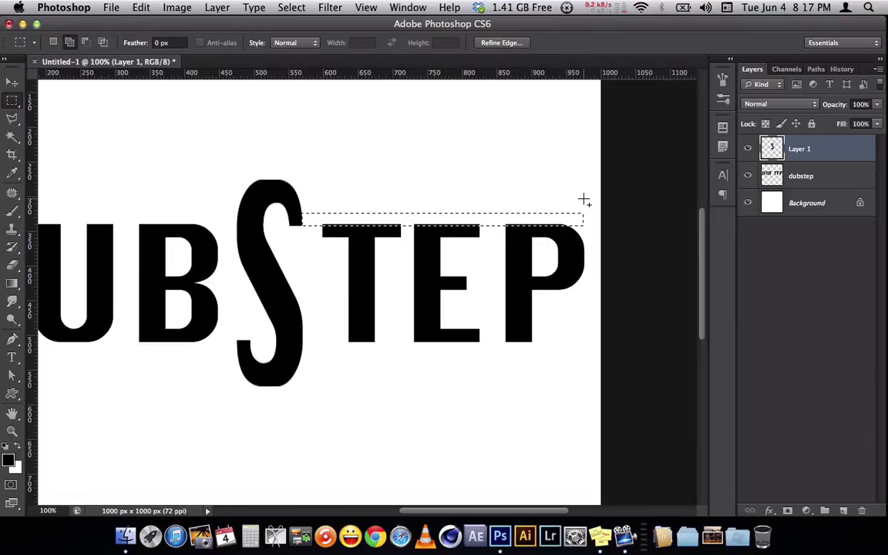
key("shift+BackSpace")
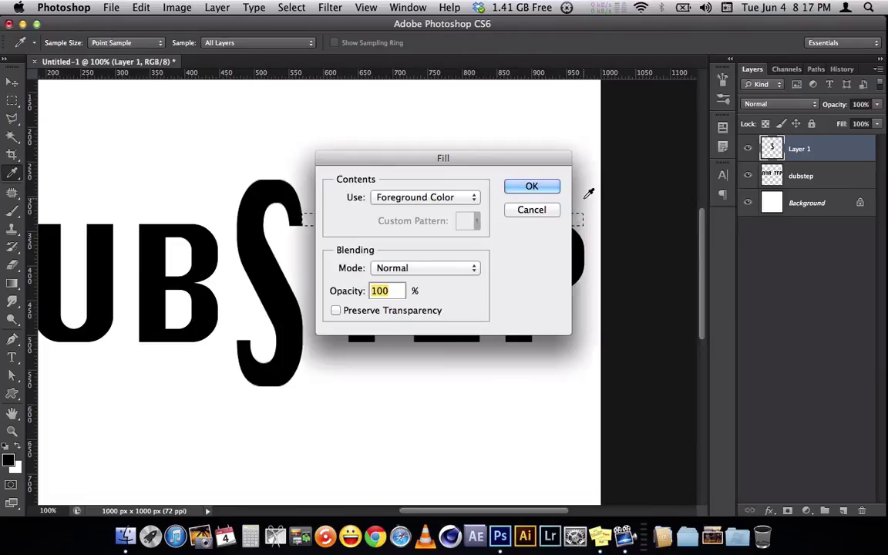
key("Return")
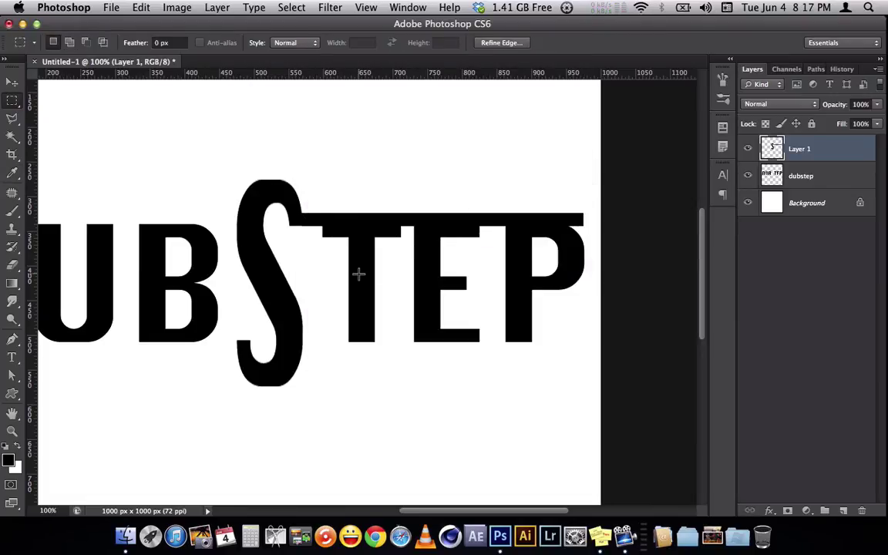
key("super+d")
scroll(401, 308, "left", 10)
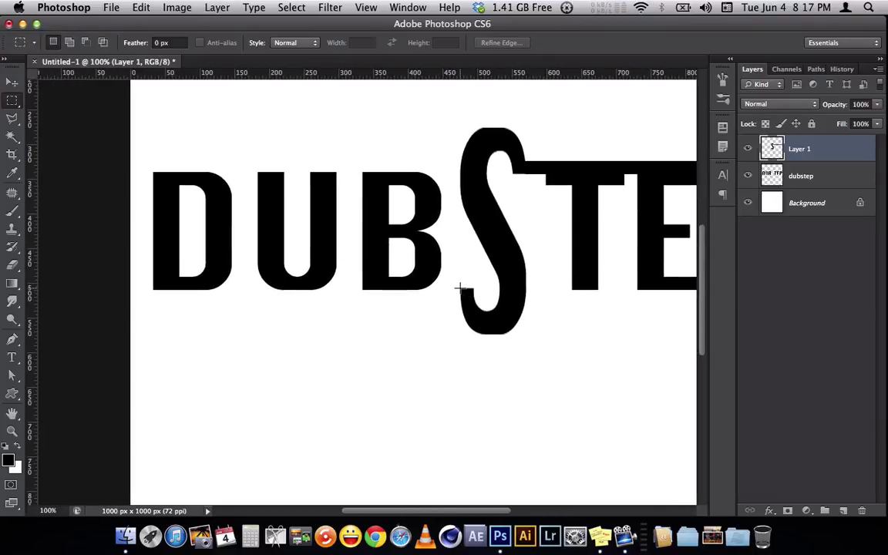
Step: Fill a thin strip black beneath D, U and B to the S tail, then fit the canvas on screen
mouse_move(458, 288)
left_mouse_down()
mouse_move(237, 308)
mouse_move(153, 300)
left_mouse_up()
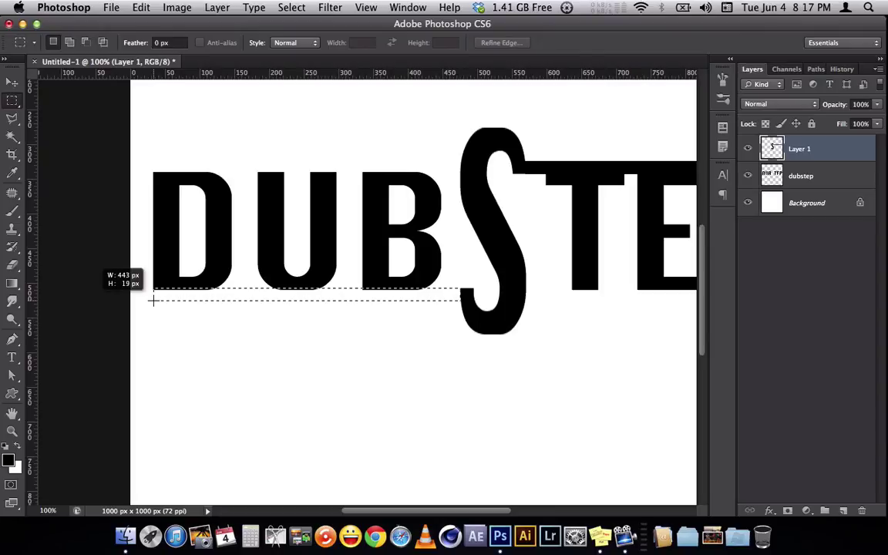
left_click_drag(153, 300, 154, 300)
key("shift+BackSpace")
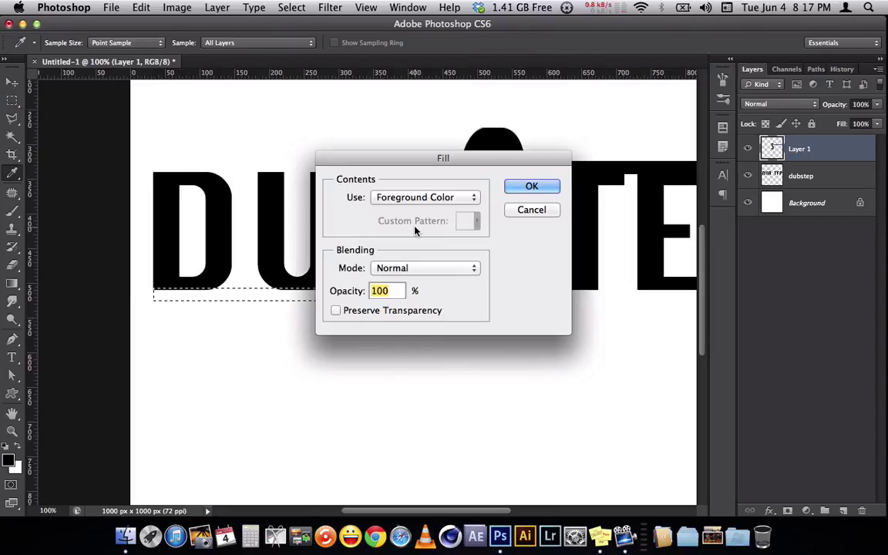
key("Return")
key("ctrl+d")
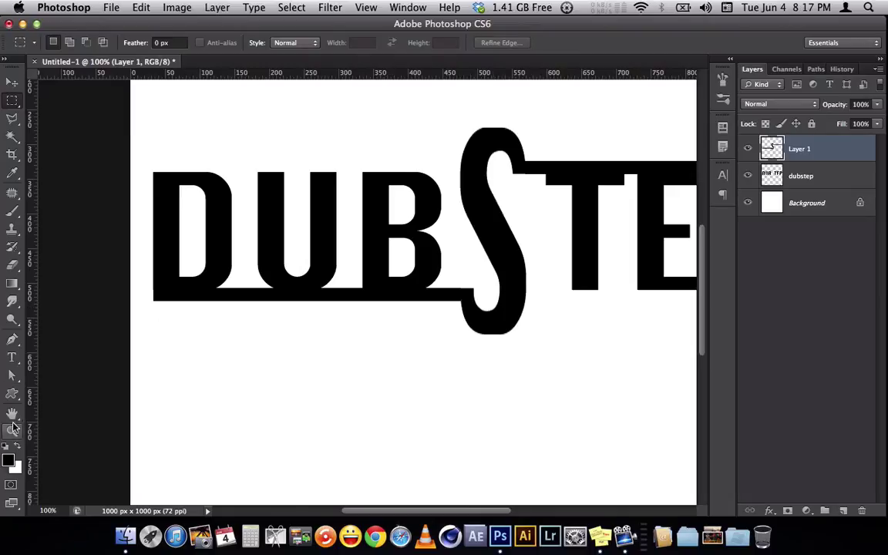
left_click(12, 430)
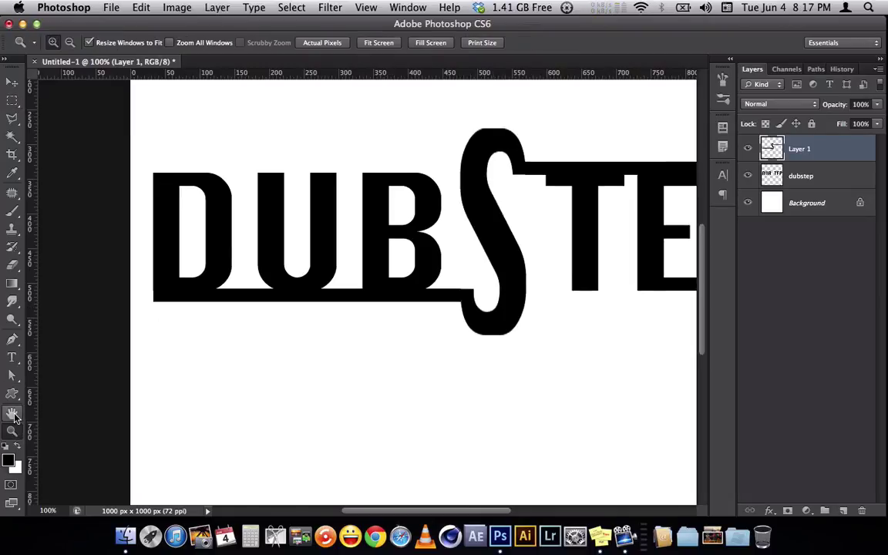
double_click(12, 413)
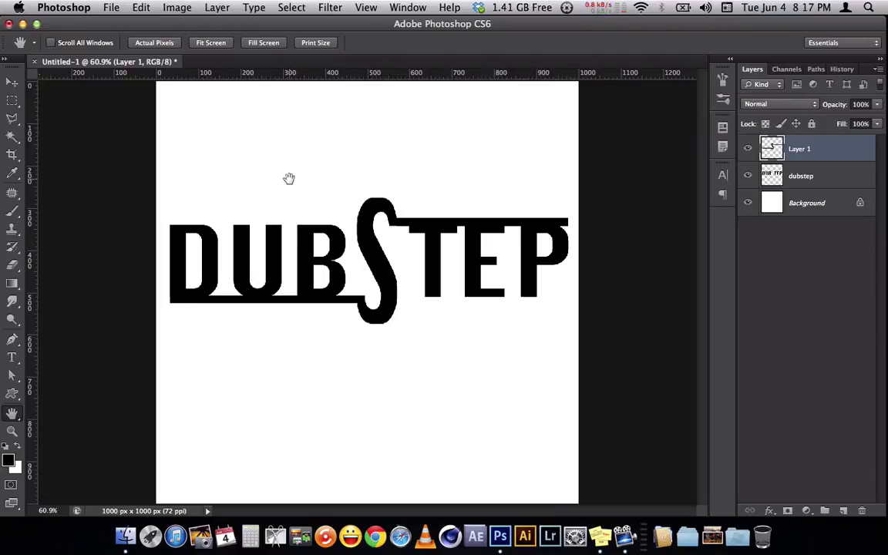
left_click(14, 357)
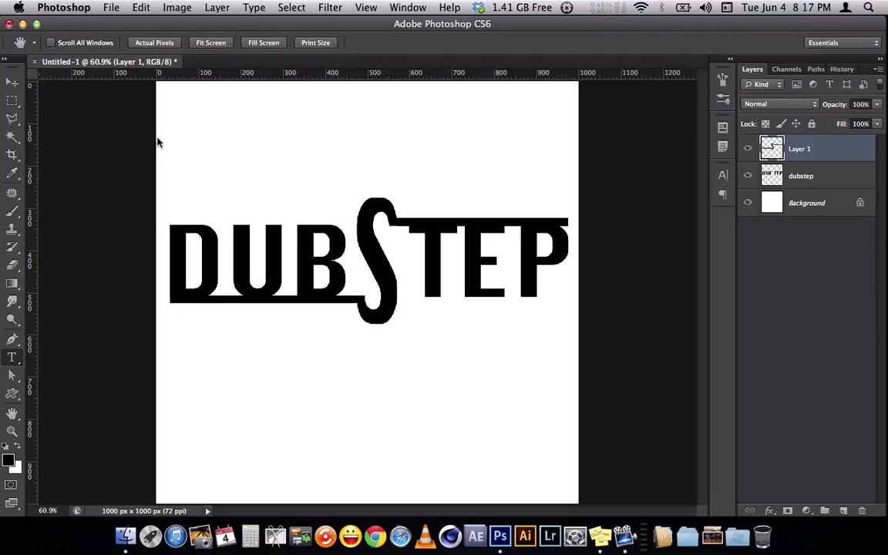
left_click(12, 82)
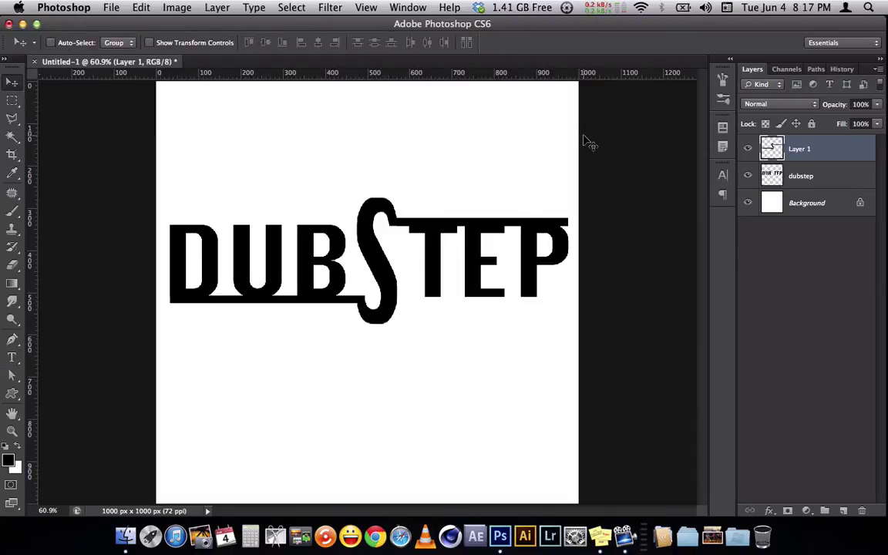